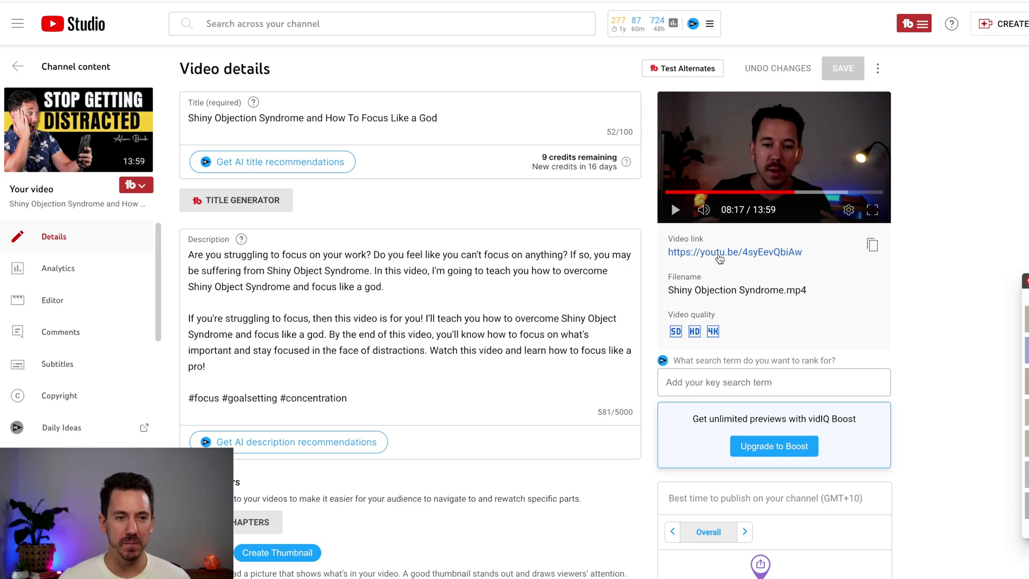
Copy the video's share link from YouTube Studio for Opus Clip to process.
{"action": "left_click", "coordinate": [871, 246]}
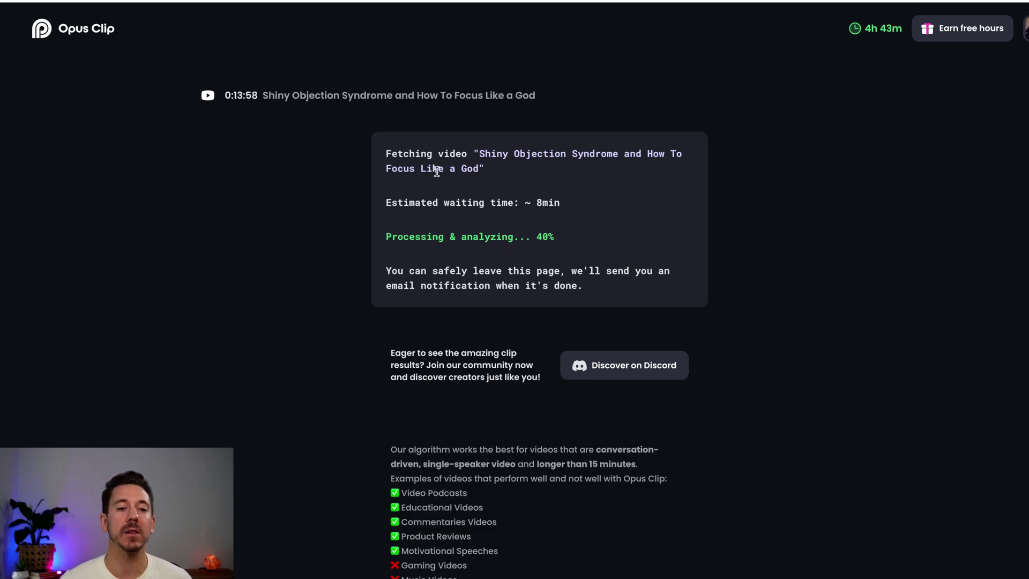
Highlight the estimated waiting time and the 40% progress figure while analysis runs.
{"action": "left_click_drag", "start_coordinate": [388, 204], "coordinate": [565, 208]}
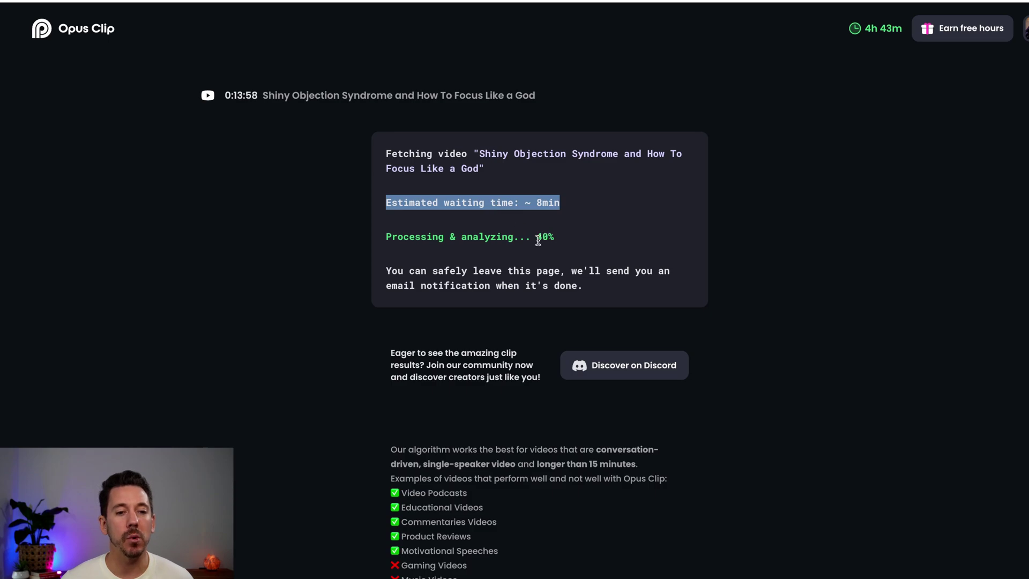
{"action": "left_click_drag", "start_coordinate": [554, 238], "coordinate": [531, 239]}
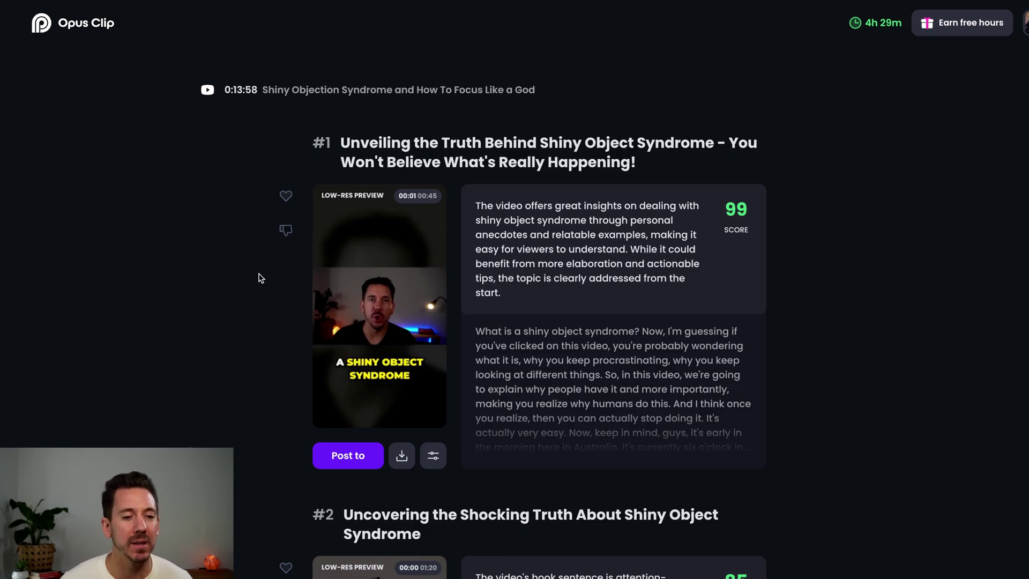
{"action": "scroll", "coordinate": [274, 267], "scroll_direction": "down", "scroll_amount": 4}
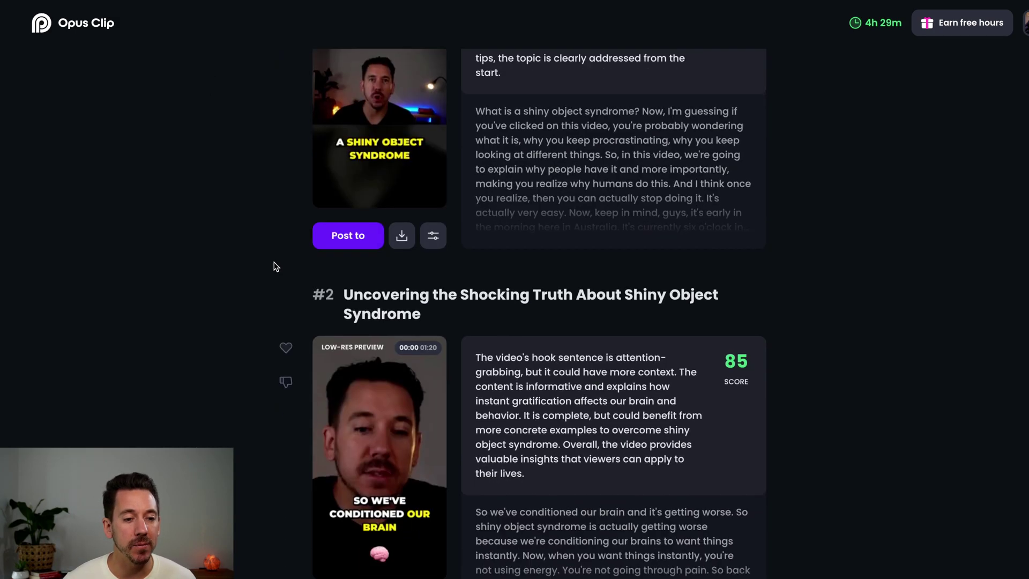
{"action": "scroll", "coordinate": [274, 267], "scroll_direction": "down", "scroll_amount": 20}
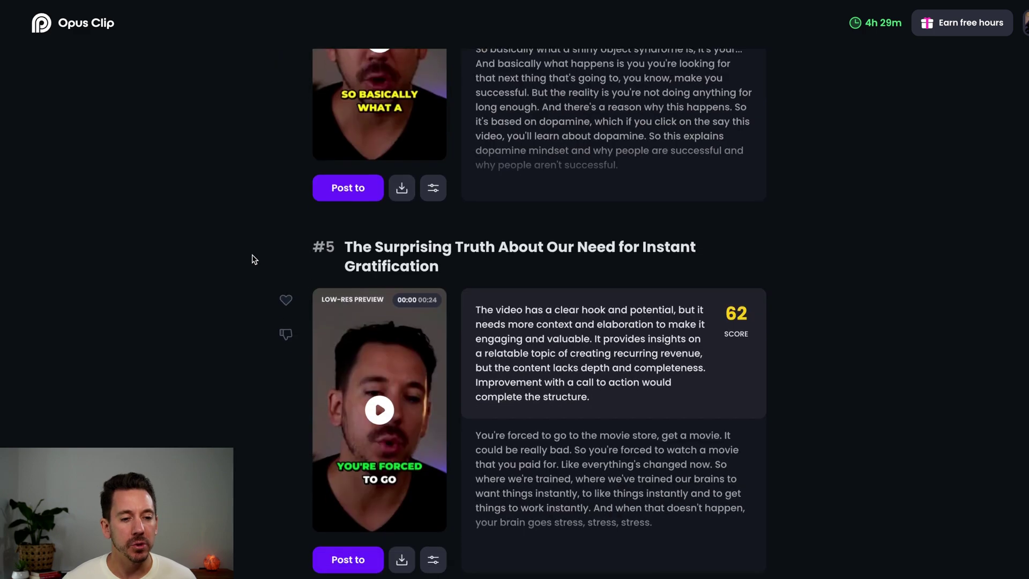
{"action": "scroll", "coordinate": [248, 245], "scroll_direction": "up", "scroll_amount": 9}
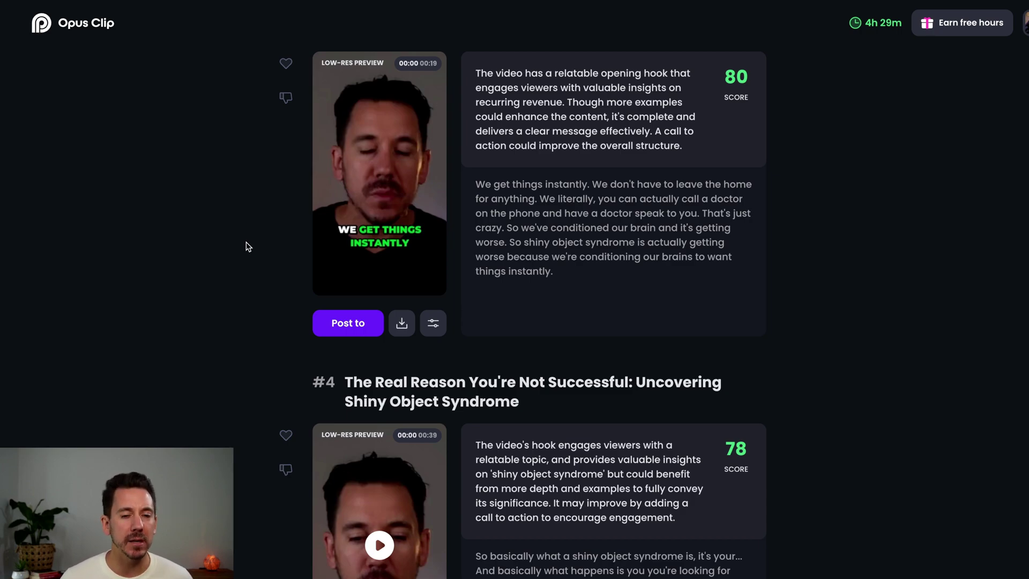
{"action": "scroll", "coordinate": [224, 249], "scroll_direction": "up", "scroll_amount": 10}
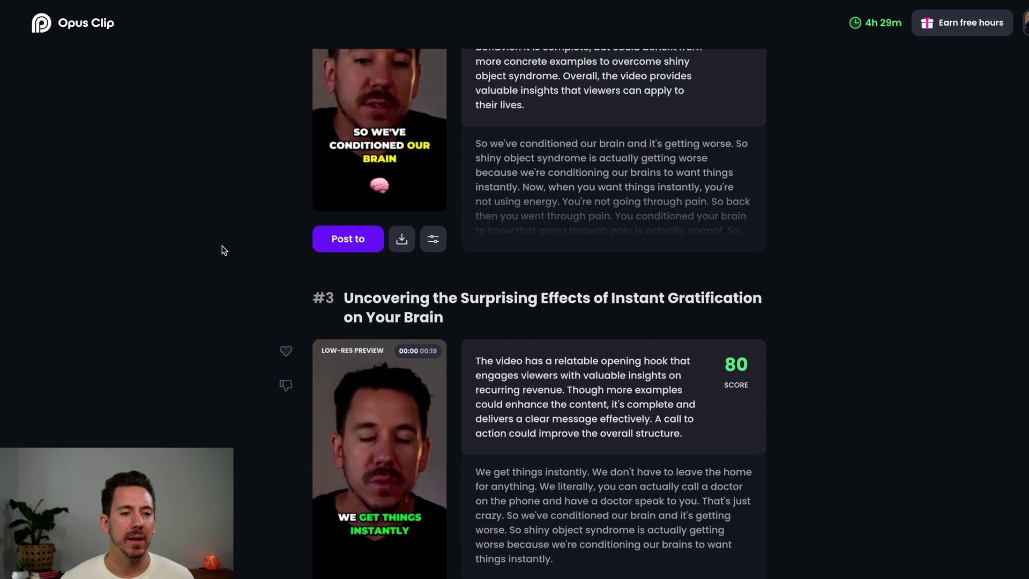
{"action": "scroll", "coordinate": [224, 250], "scroll_direction": "up", "scroll_amount": 7}
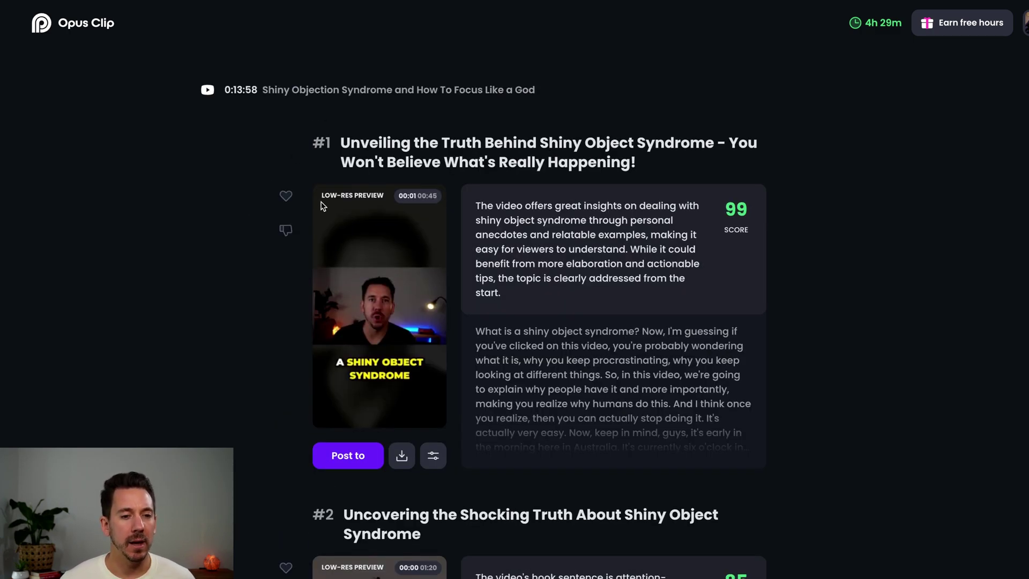
{"action": "scroll", "coordinate": [285, 207], "scroll_direction": "down", "scroll_amount": 4}
{"action": "scroll", "coordinate": [412, 201], "scroll_direction": "up", "scroll_amount": 4}
{"action": "scroll", "coordinate": [410, 206], "scroll_direction": "down", "scroll_amount": 2}
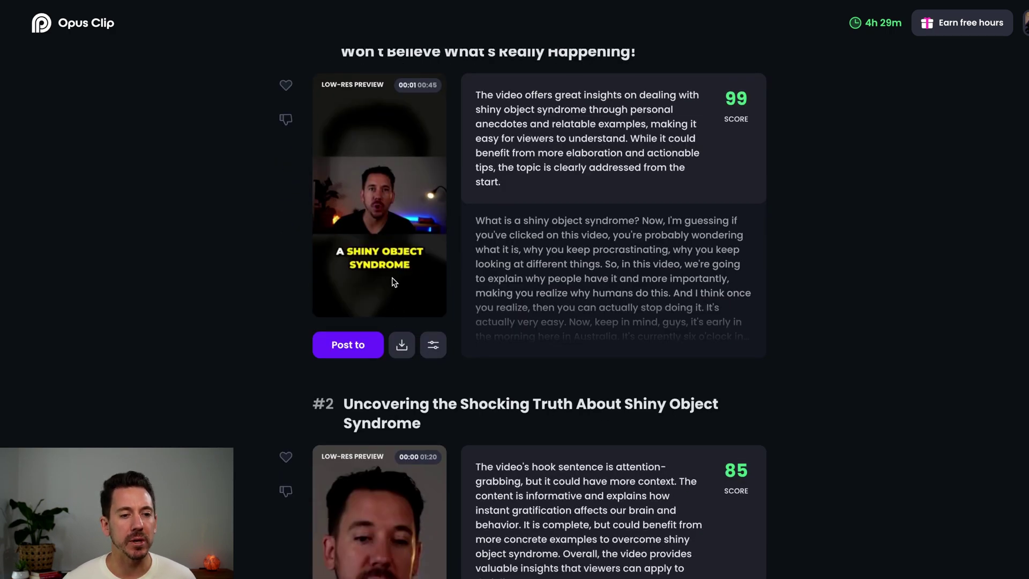
{"action": "scroll", "coordinate": [393, 280], "scroll_direction": "down", "scroll_amount": 2}
{"action": "scroll", "coordinate": [386, 283], "scroll_direction": "down", "scroll_amount": 2}
{"action": "scroll", "coordinate": [252, 268], "scroll_direction": "down", "scroll_amount": 4}
{"action": "scroll", "coordinate": [266, 229], "scroll_direction": "up", "scroll_amount": 4}
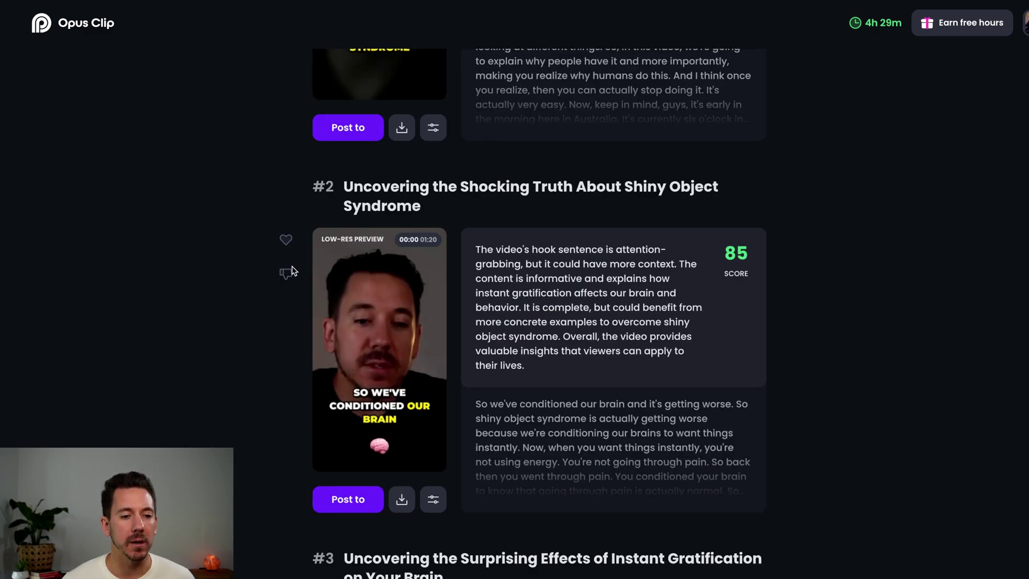
{"action": "scroll", "coordinate": [329, 408], "scroll_direction": "down", "scroll_amount": 9}
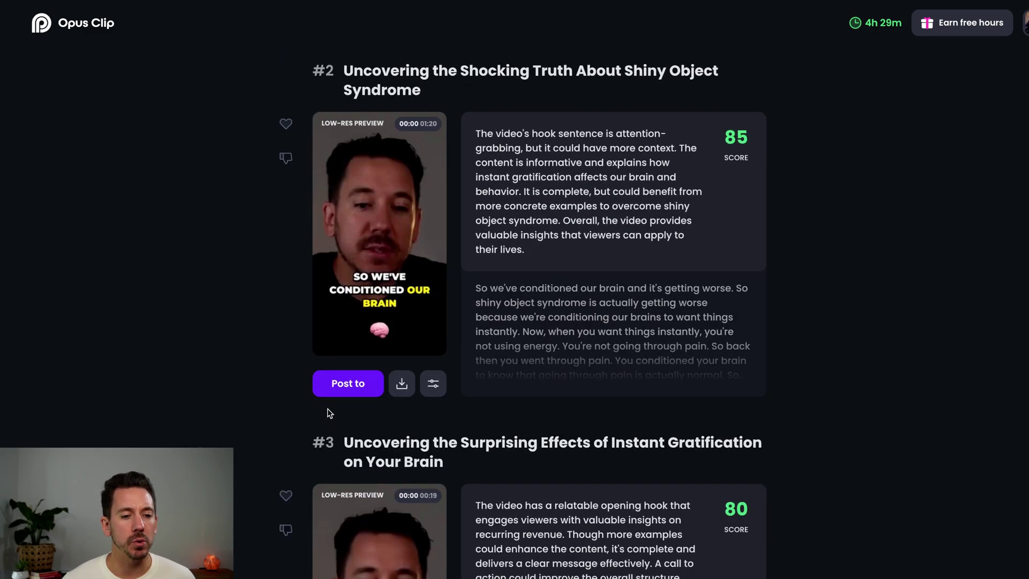
{"action": "scroll", "coordinate": [329, 404], "scroll_direction": "down", "scroll_amount": 9}
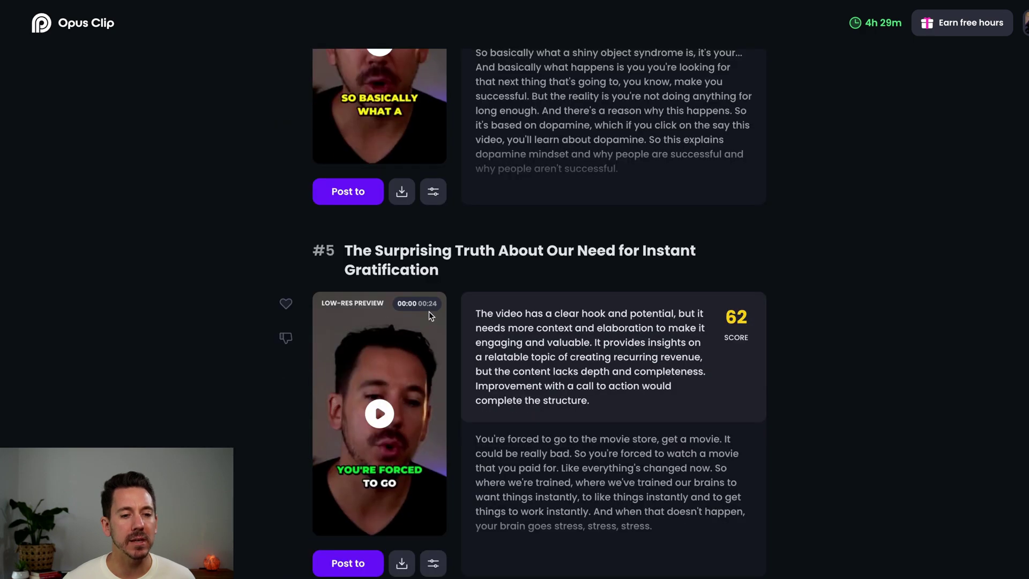
{"action": "scroll", "coordinate": [409, 199], "scroll_direction": "up", "scroll_amount": 4}
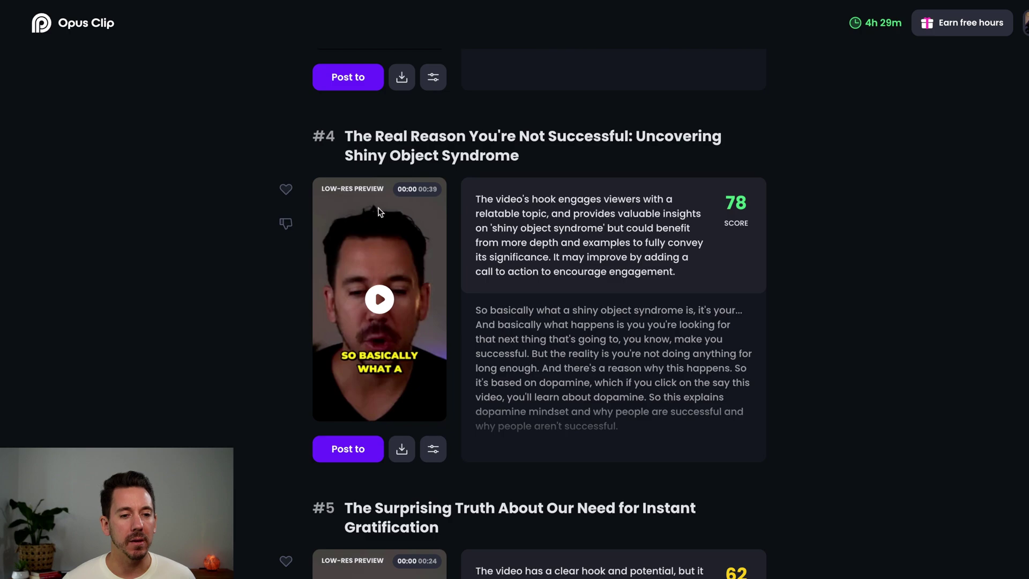
{"action": "scroll", "coordinate": [399, 294], "scroll_direction": "up", "scroll_amount": 10}
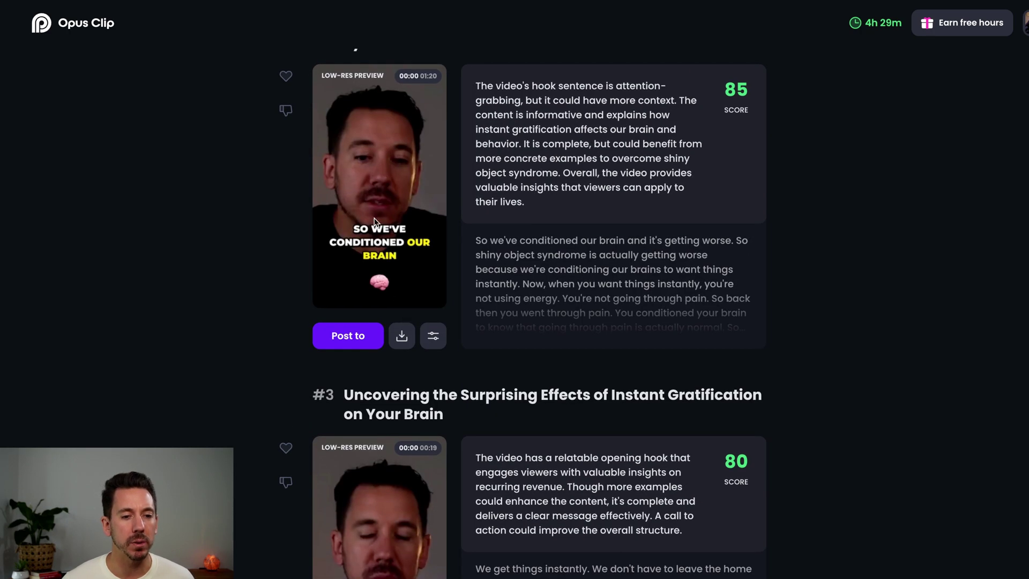
Preview clip #2 in the editor up to 00:16, then scroll the results to clip #3 (score 80).
{"action": "left_click", "coordinate": [434, 338]}
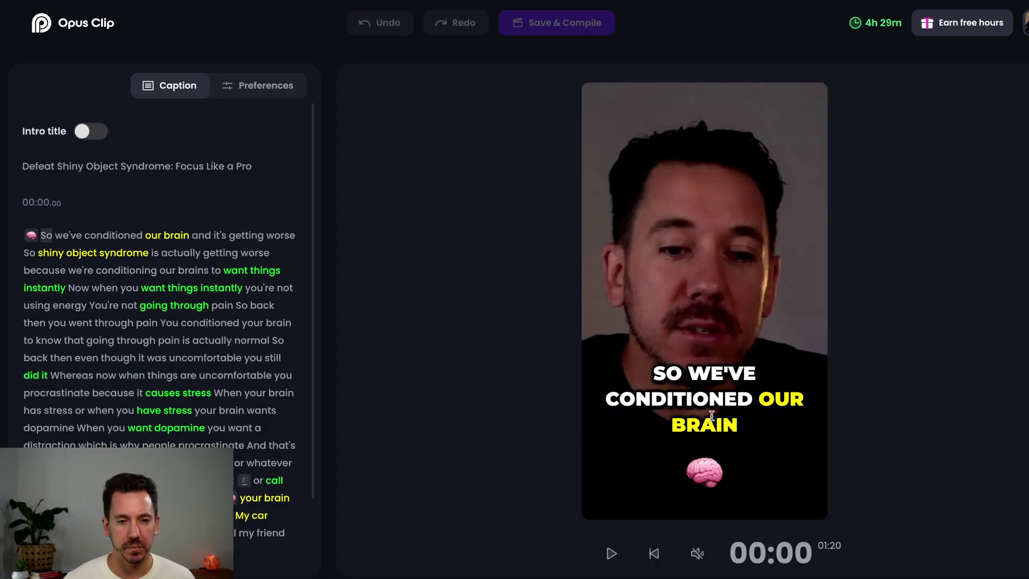
{"action": "left_click", "coordinate": [611, 554]}
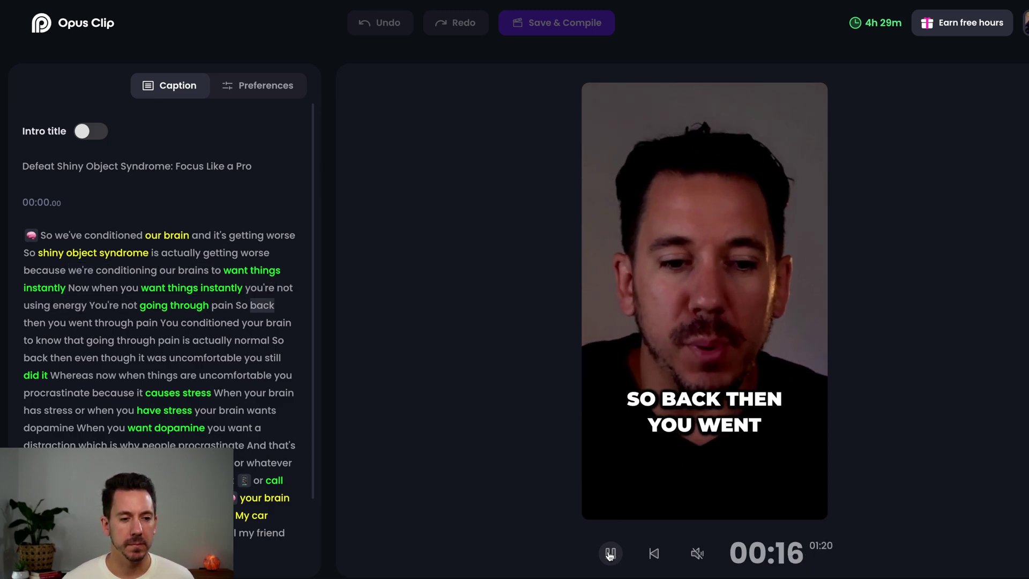
{"action": "left_click", "coordinate": [610, 554]}
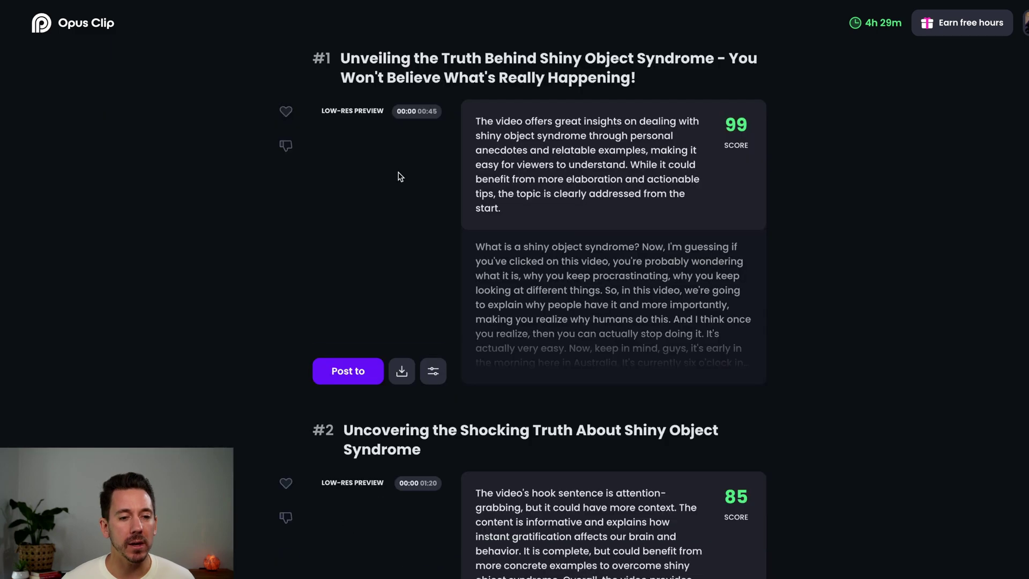
{"action": "scroll", "coordinate": [438, 244], "scroll_direction": "down", "scroll_amount": 10}
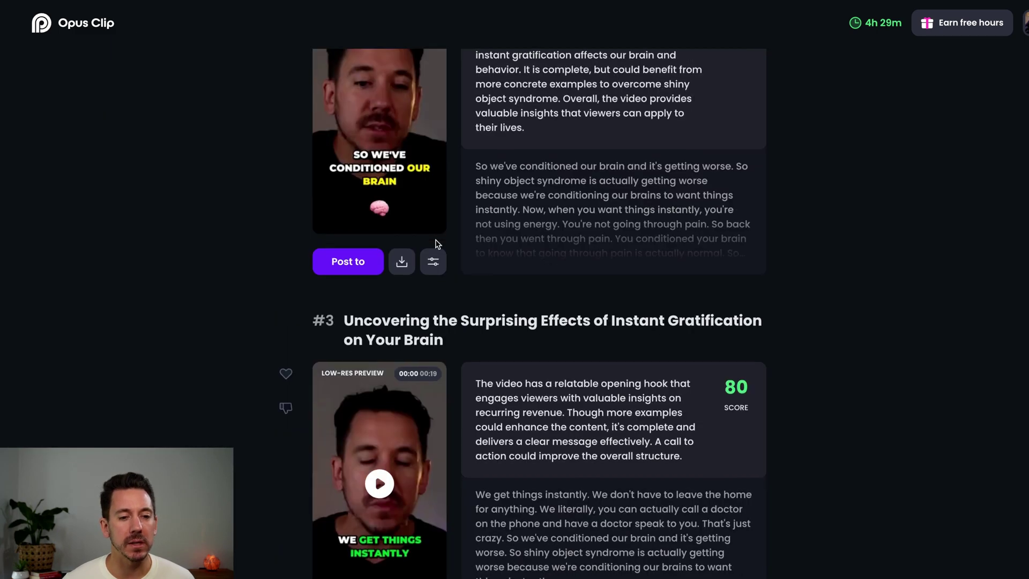
{"action": "scroll", "coordinate": [438, 244], "scroll_direction": "down", "scroll_amount": 4}
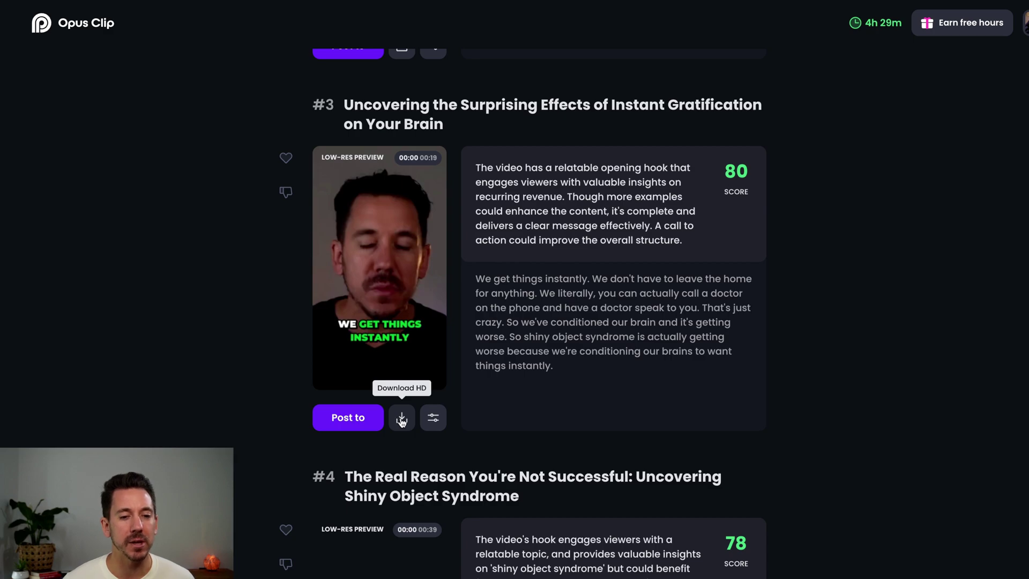
{"action": "scroll", "coordinate": [390, 378], "scroll_direction": "down", "scroll_amount": 11}
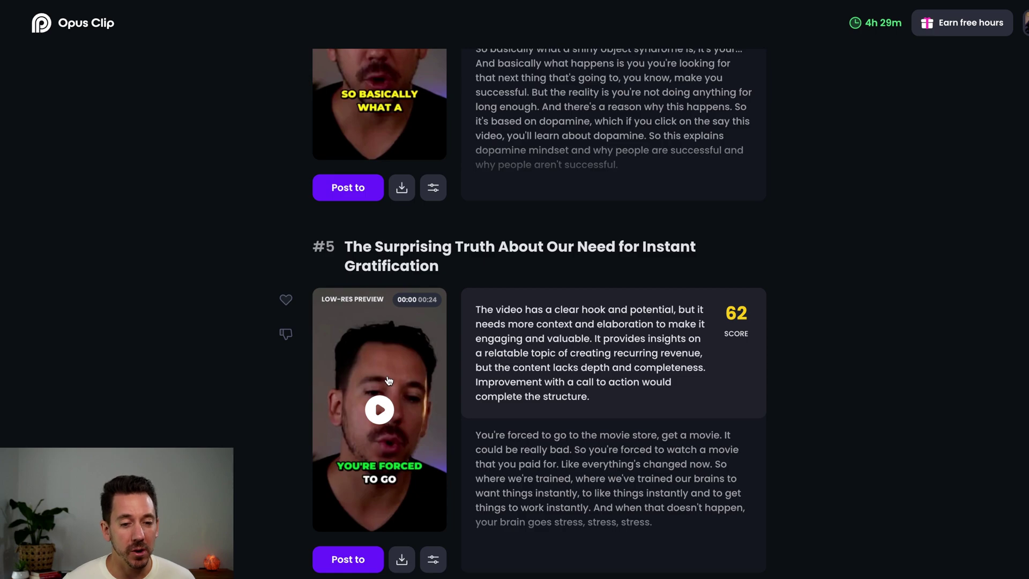
{"action": "scroll", "coordinate": [379, 345], "scroll_direction": "up", "scroll_amount": 18}
{"action": "scroll", "coordinate": [377, 345], "scroll_direction": "up", "scroll_amount": 6}
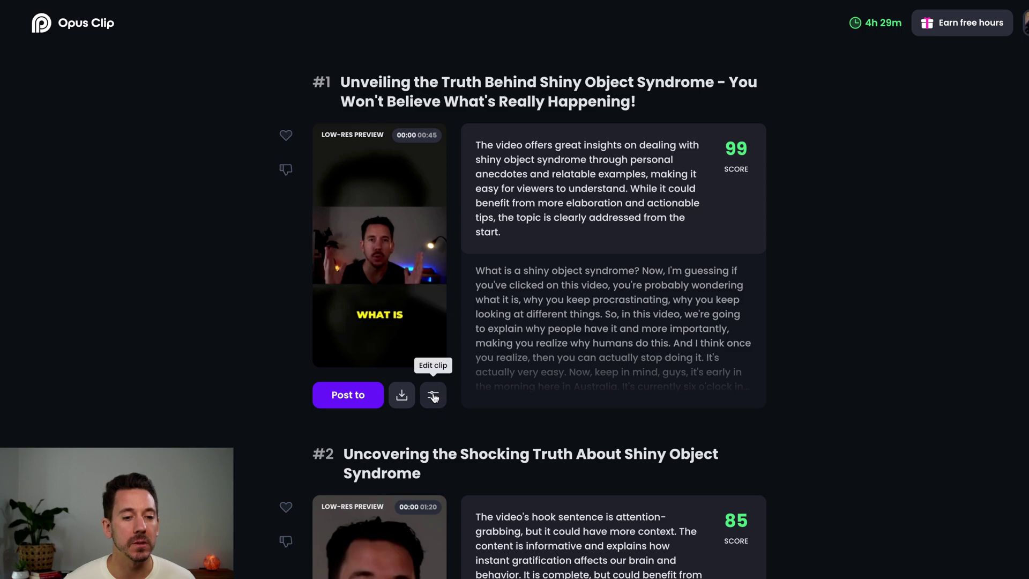
{"action": "scroll", "coordinate": [423, 464], "scroll_direction": "down", "scroll_amount": 4}
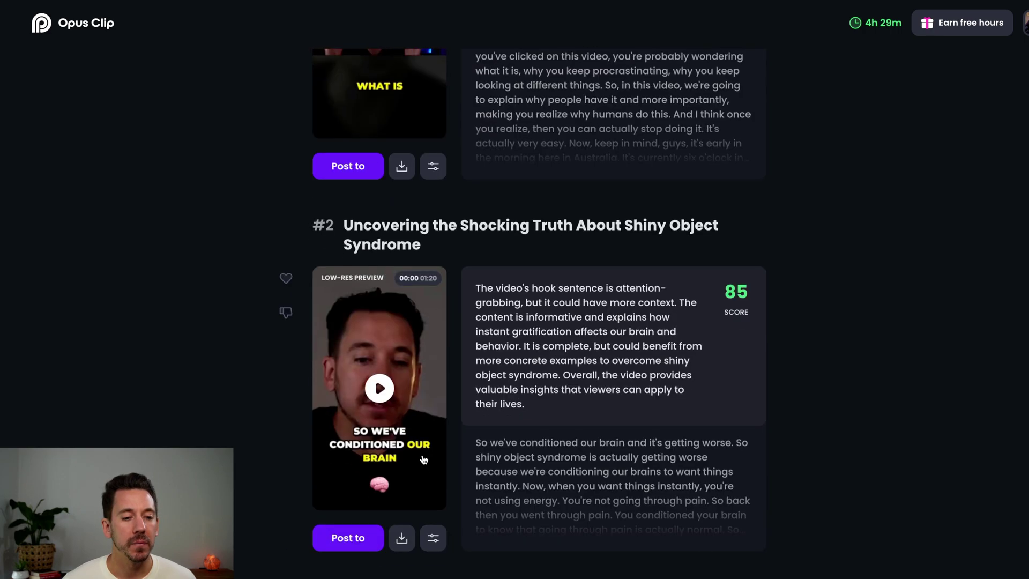
Show clip #2's Preferences: Alex Hormozi captions with 04f827 and FFFD03 keyword highlights.
{"action": "left_click", "coordinate": [433, 537]}
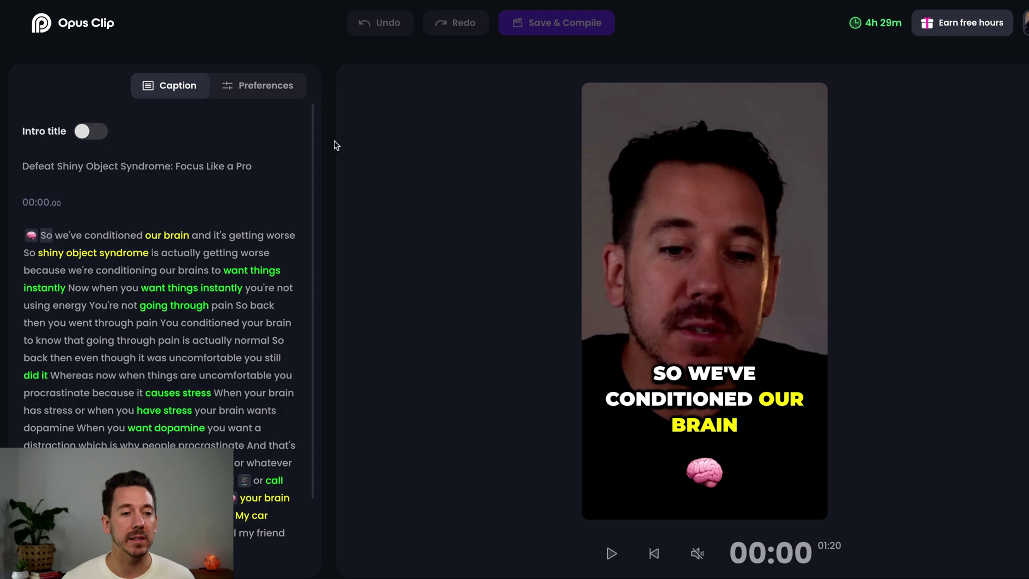
{"action": "left_click", "coordinate": [268, 87]}
{"action": "scroll", "coordinate": [152, 284], "scroll_direction": "down", "scroll_amount": 1}
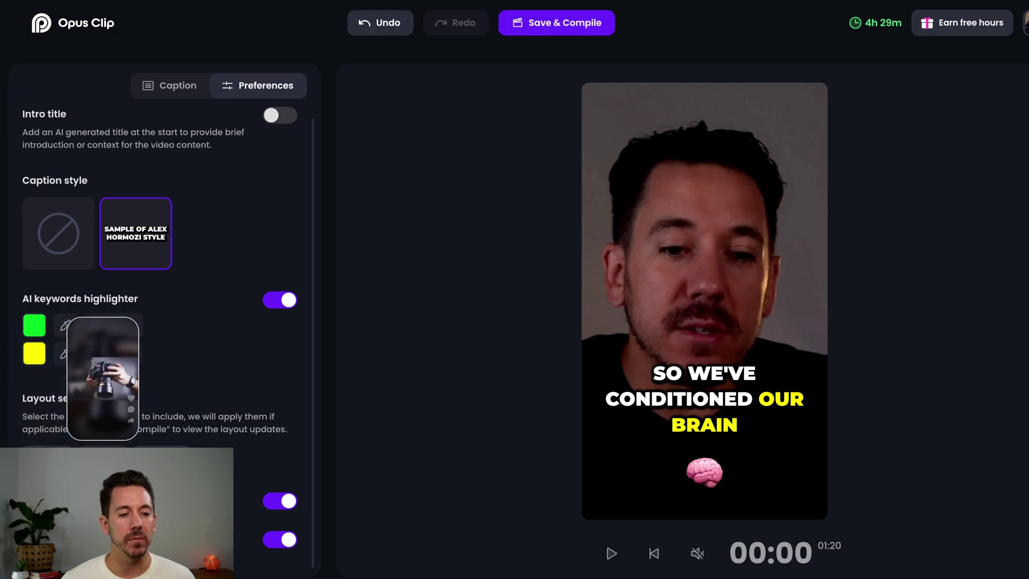
Set clip #2's layout to Fit and Save & Compile the clip.
{"action": "left_click", "coordinate": [103, 452]}
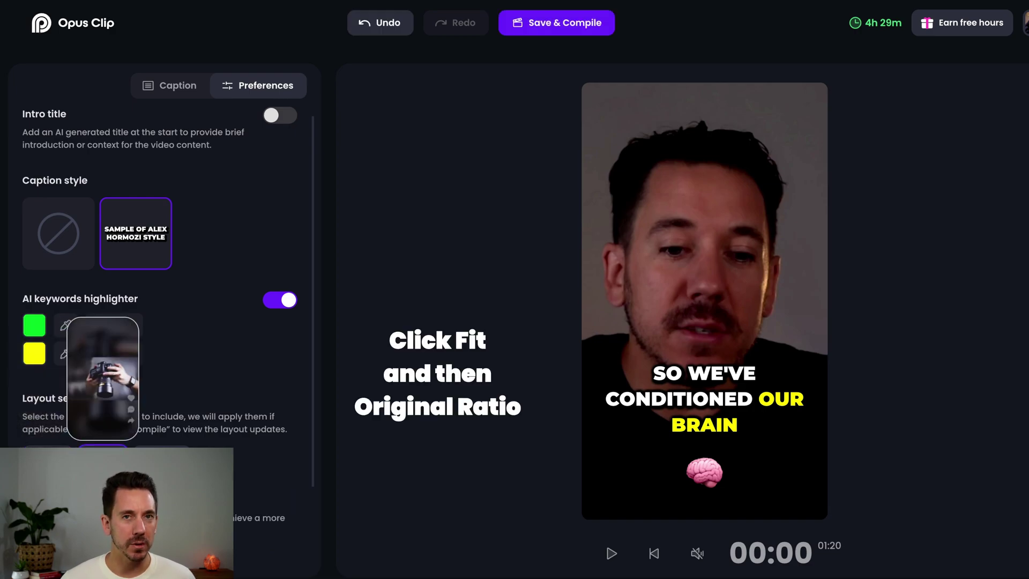
{"action": "scroll", "coordinate": [161, 321], "scroll_direction": "down", "scroll_amount": 2}
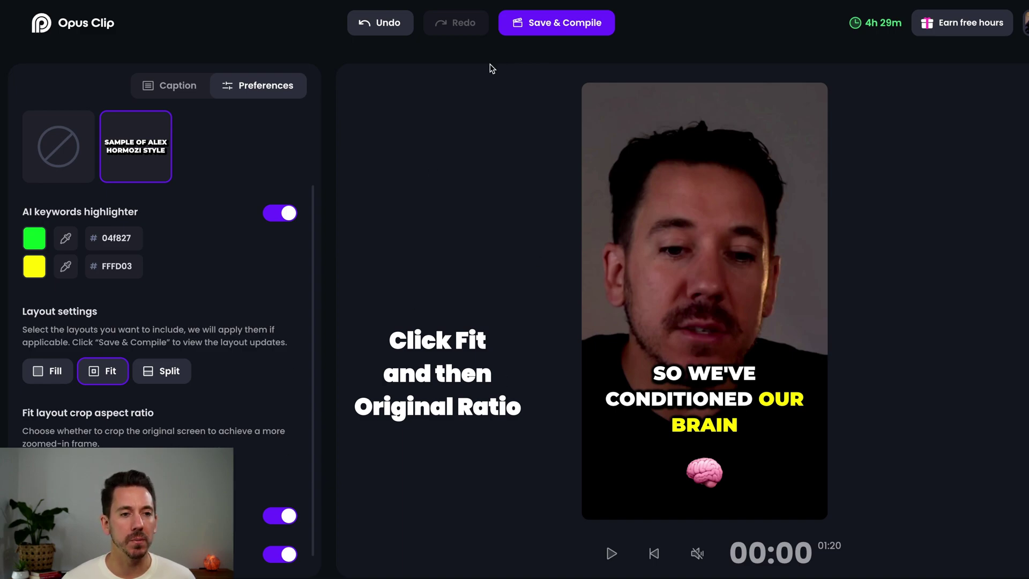
{"action": "left_click", "coordinate": [545, 24]}
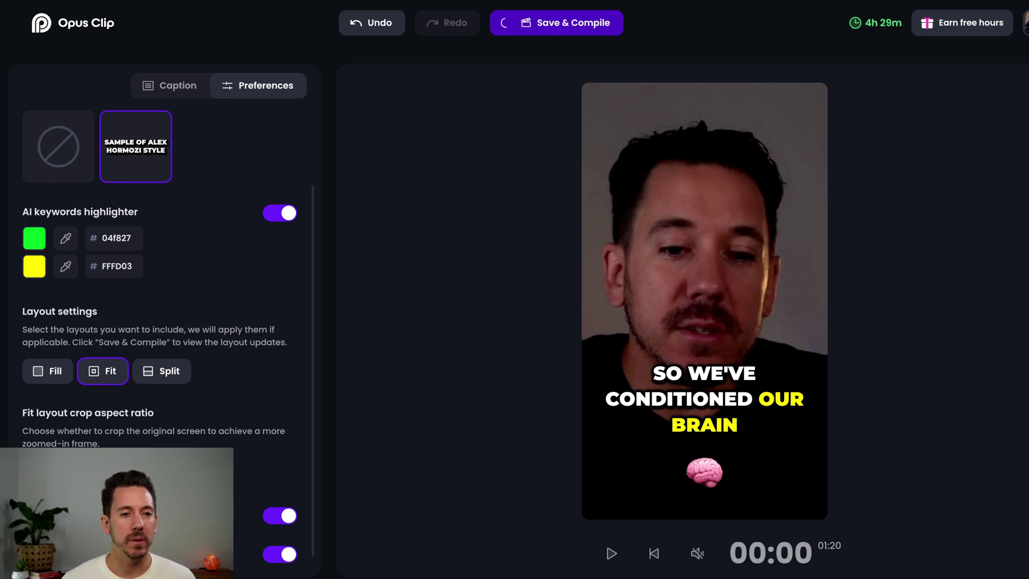
Open clip #1's editor and play its preview, pausing at 00:11.
{"action": "scroll", "coordinate": [325, 217], "scroll_direction": "down", "scroll_amount": 1}
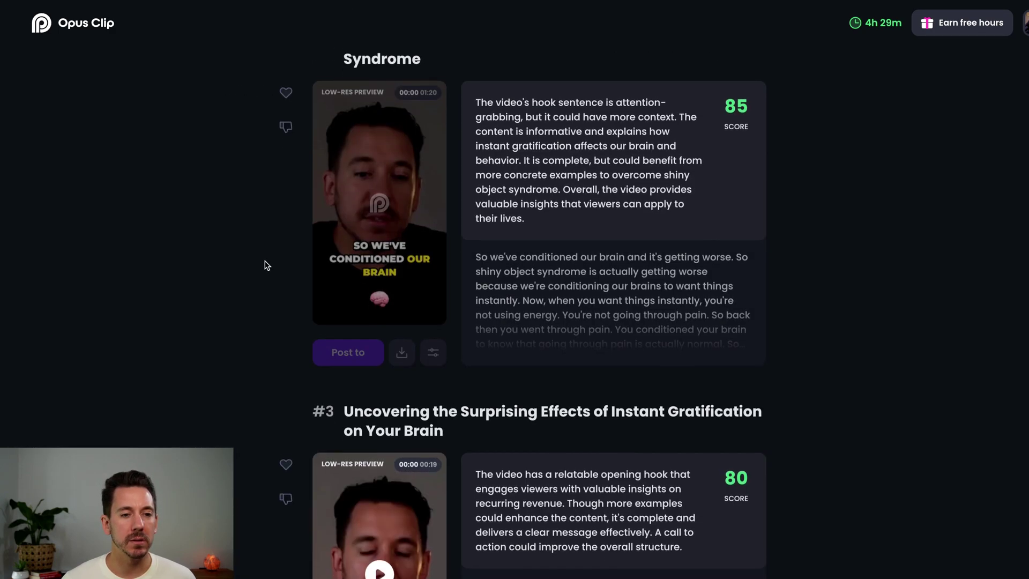
{"action": "scroll", "coordinate": [301, 383], "scroll_direction": "down", "scroll_amount": 3}
{"action": "scroll", "coordinate": [324, 294], "scroll_direction": "up", "scroll_amount": 1}
{"action": "scroll", "coordinate": [324, 294], "scroll_direction": "up", "scroll_amount": 5}
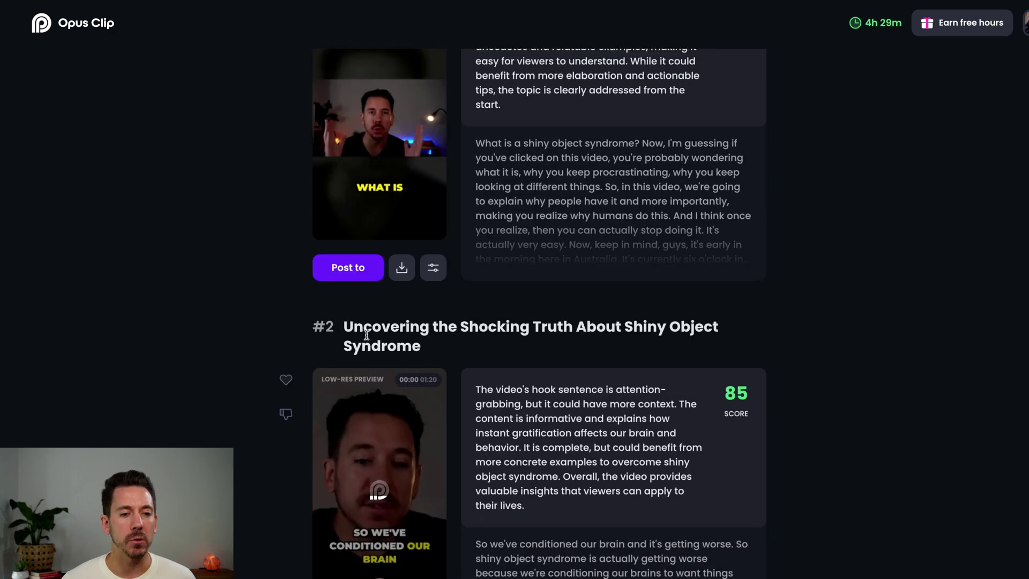
{"action": "scroll", "coordinate": [346, 216], "scroll_direction": "up", "scroll_amount": 3}
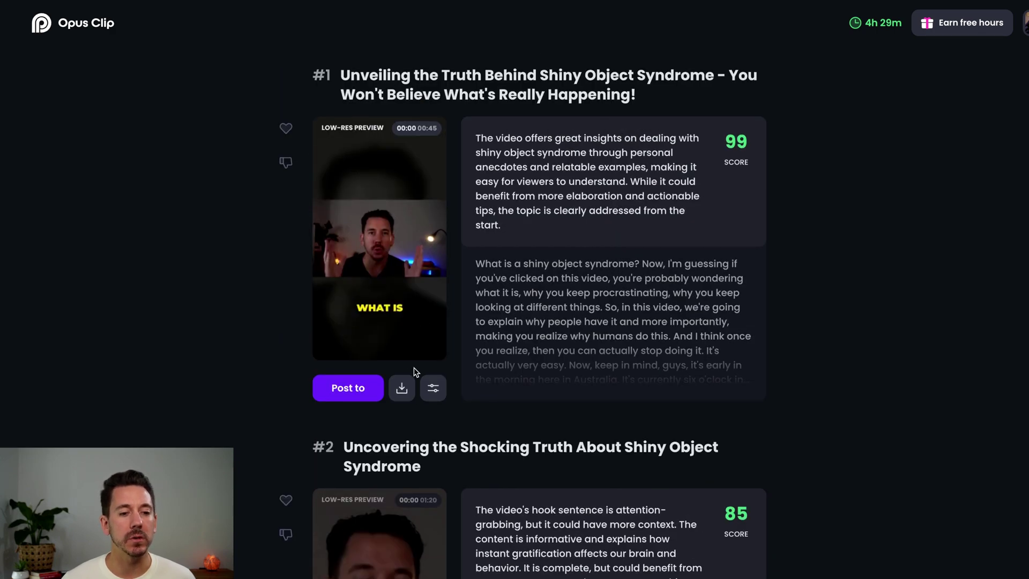
{"action": "left_click", "coordinate": [431, 387]}
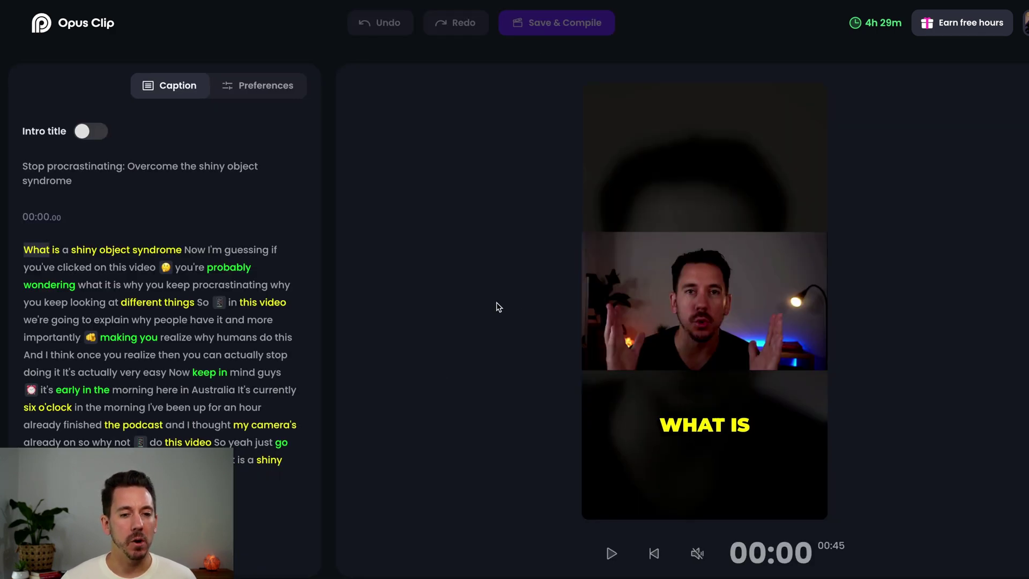
{"action": "left_click", "coordinate": [611, 553]}
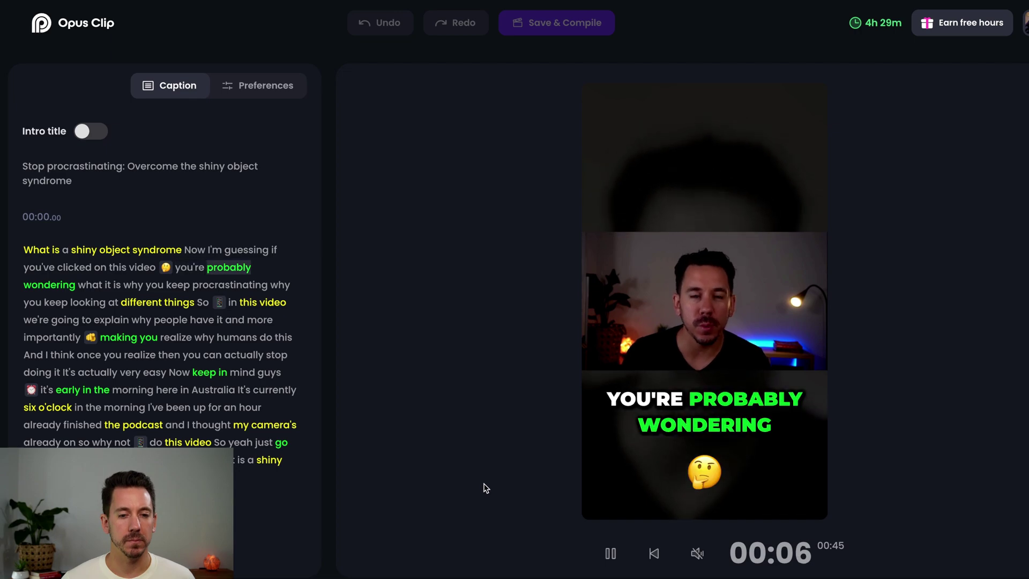
{"action": "left_click", "coordinate": [611, 554]}
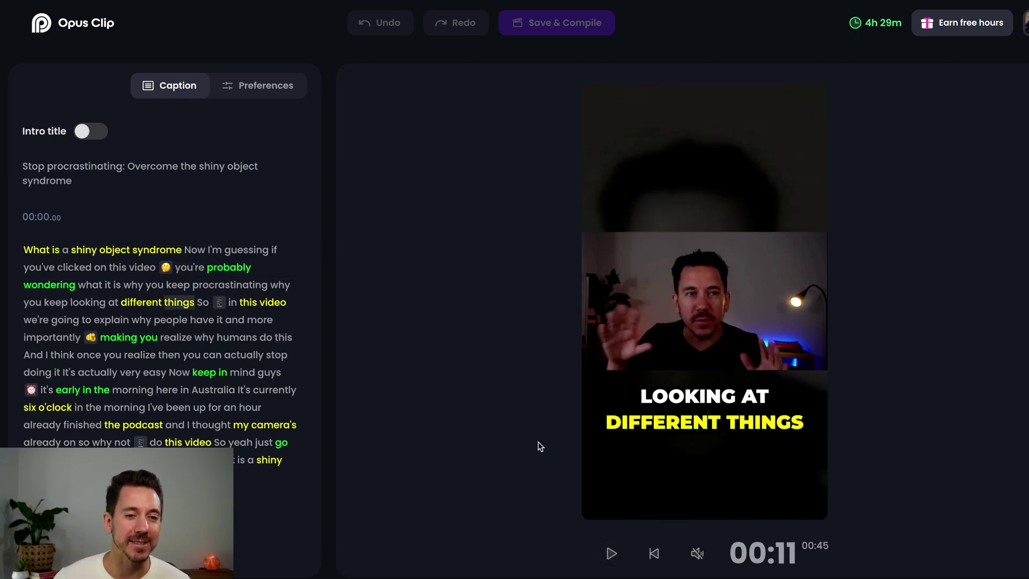